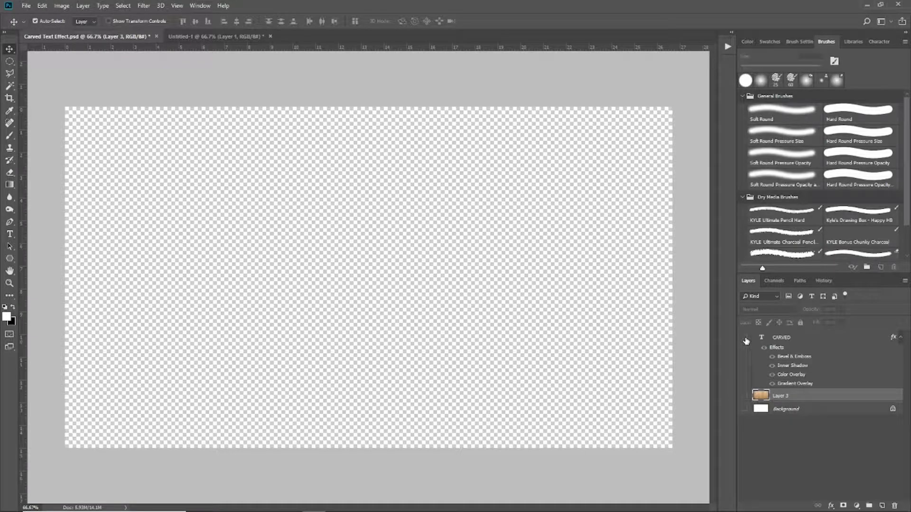
Make the CARVED text and Layer 3 wood texture visible in the example file
click(745, 339)
click(745, 395)
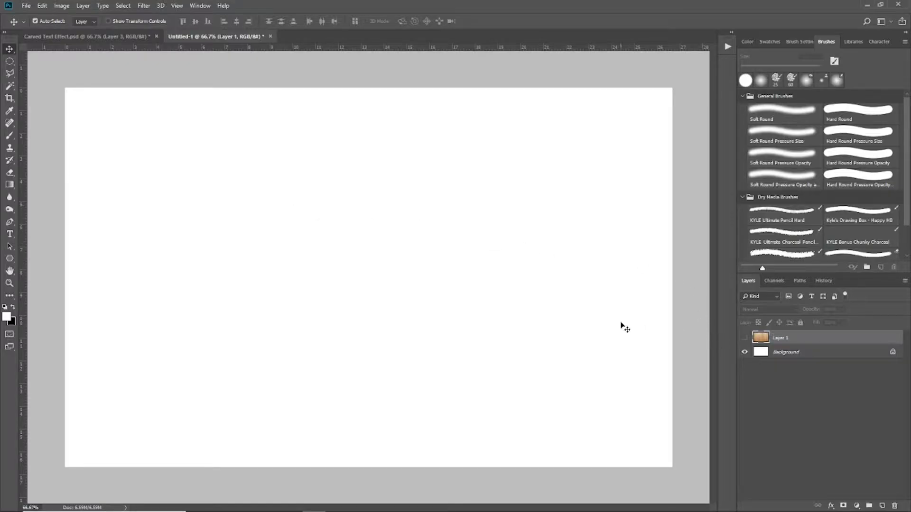
Show the wood texture and type white CARVED text left of the canvas centre
click(745, 338)
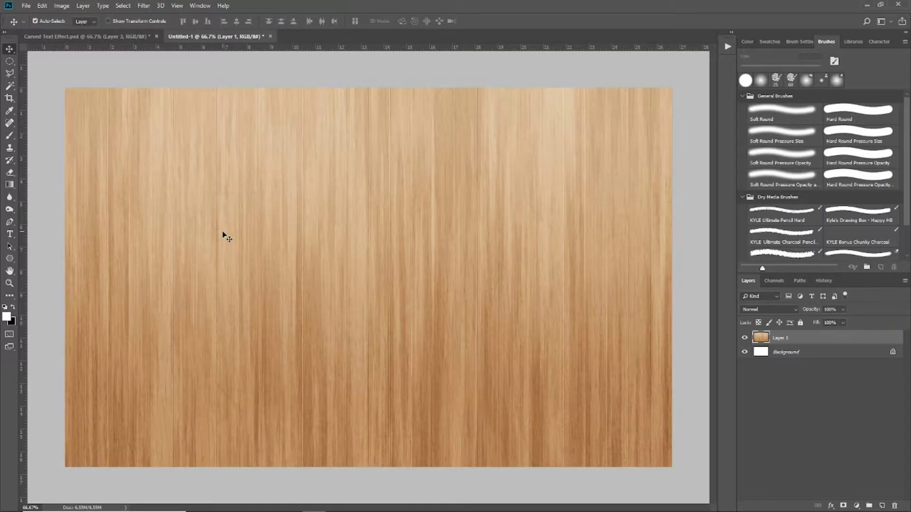
click(12, 235)
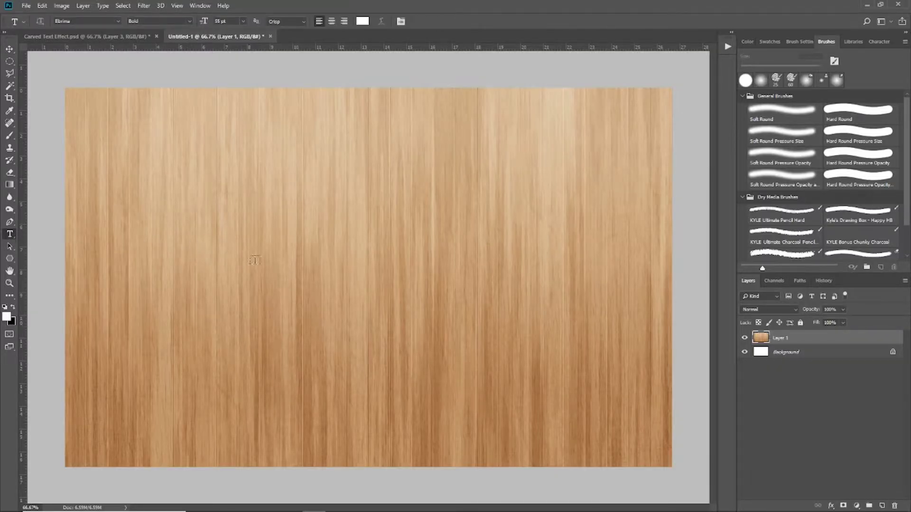
click(216, 273)
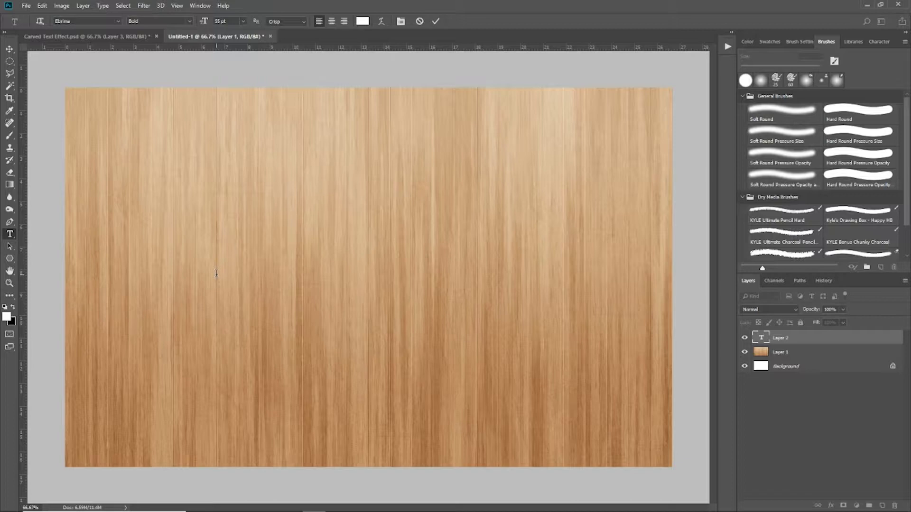
text(CARVED)
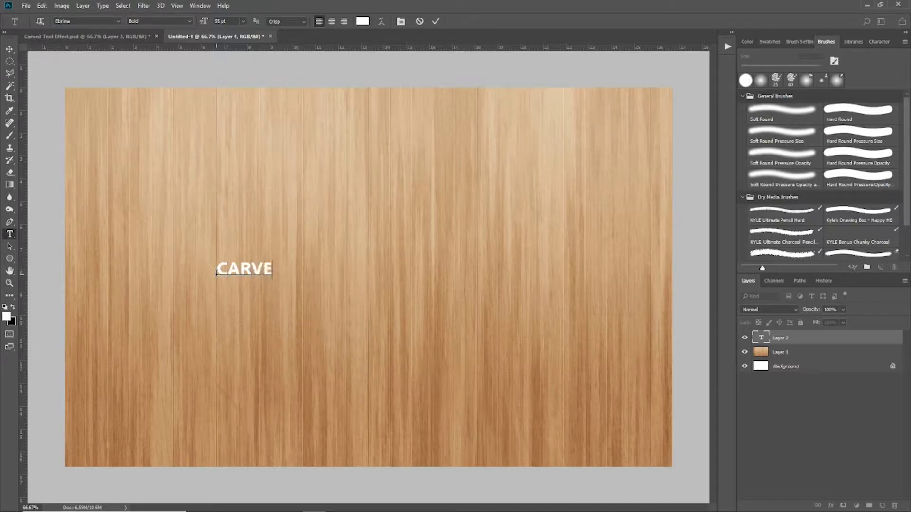
click(9, 49)
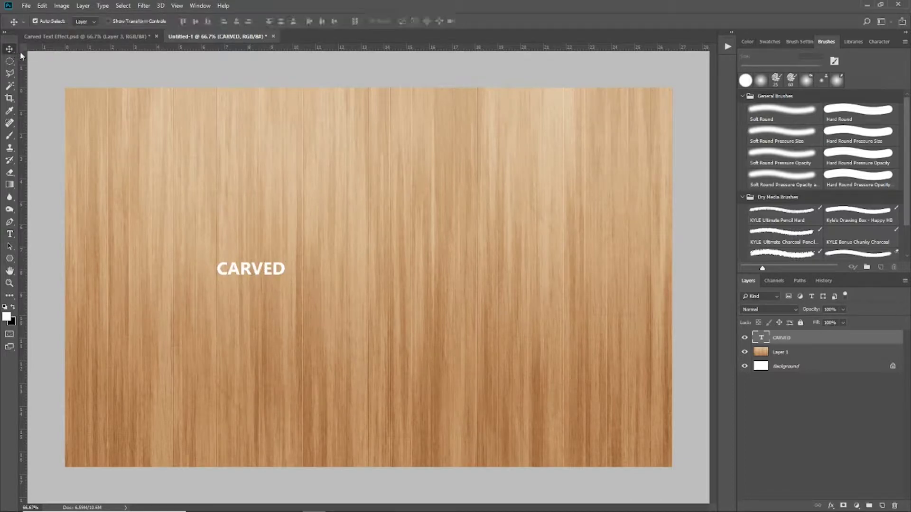
Scale the CARVED text to about 724% and centre it on the wood
key(ctrl+t)
drag(283, 286, 614, 379)
drag(217, 260, 120, 231)
key(Return)
mouse_move(307, 287)
mouse_down()
mouse_move(305, 246)
mouse_move(304, 275)
mouse_up()
drag(394, 268, 390, 258)
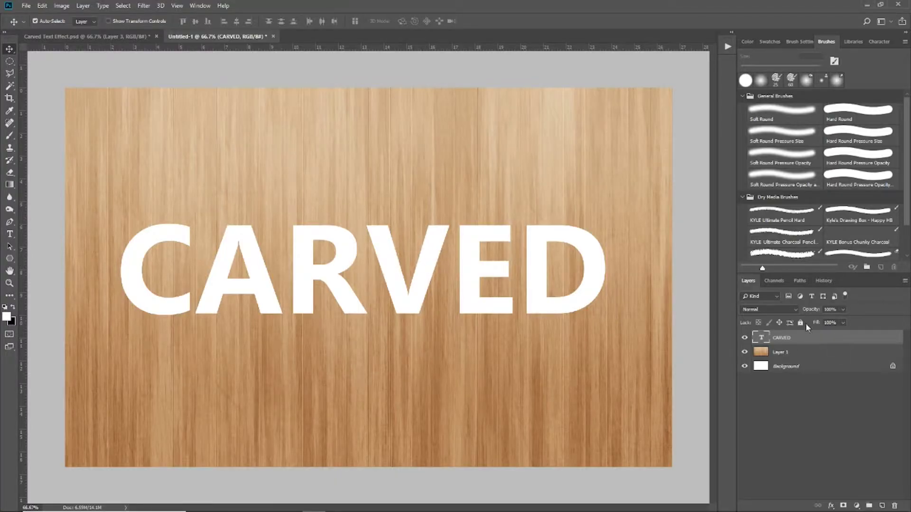
click(796, 310)
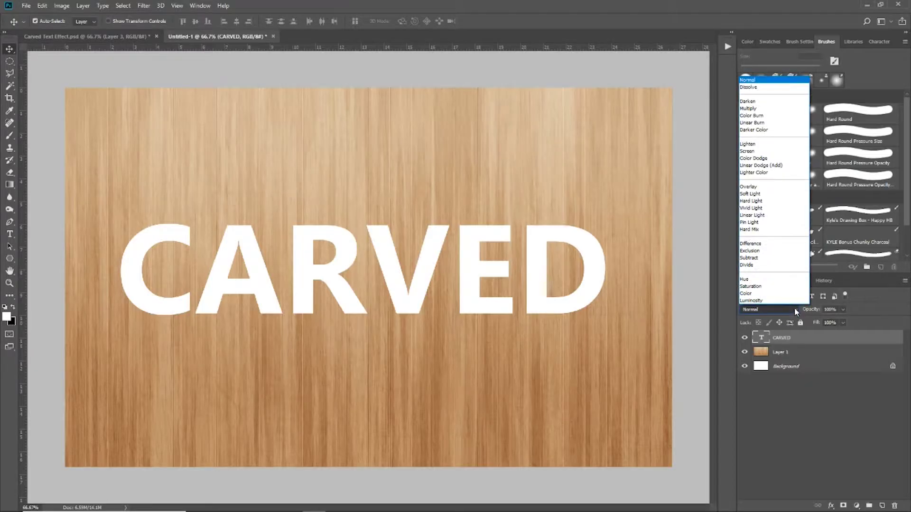
Set the CARVED text layer's blend mode to Multiply
click(749, 110)
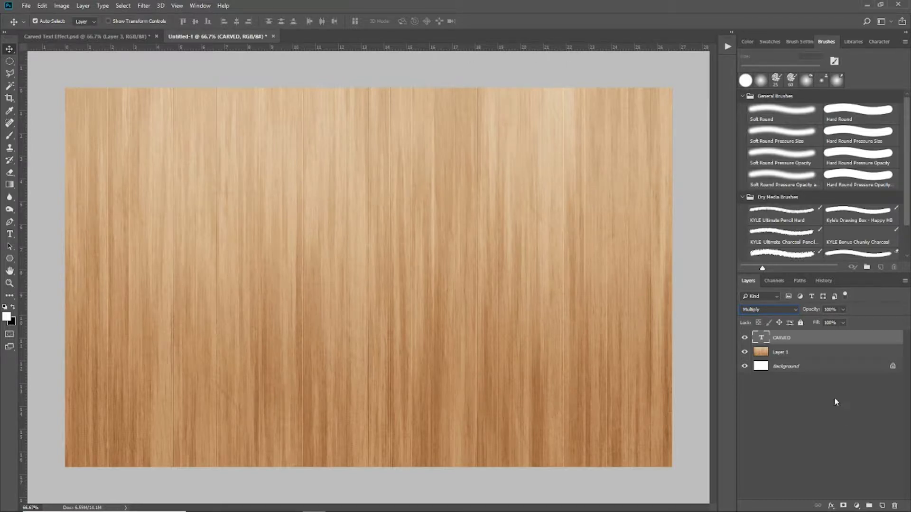
Add Bevel & Emboss to CARVED, trying Inner Bevel before settling on Outer Bevel
double_click(881, 338)
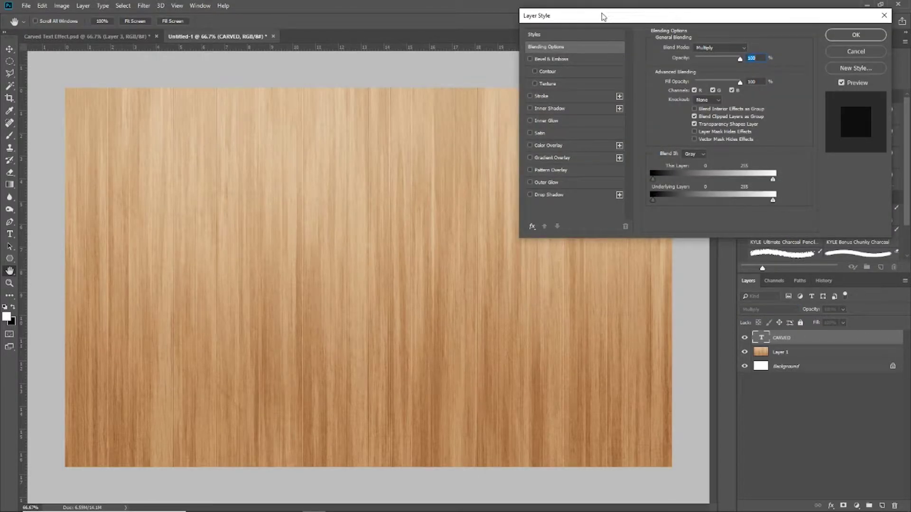
mouse_move(602, 16)
mouse_down()
mouse_move(560, 38)
mouse_move(596, 25)
mouse_up()
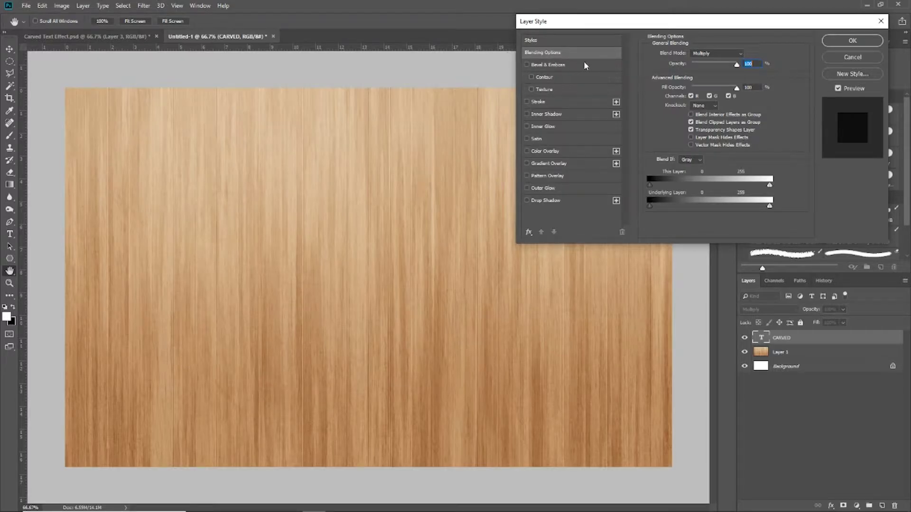
click(596, 64)
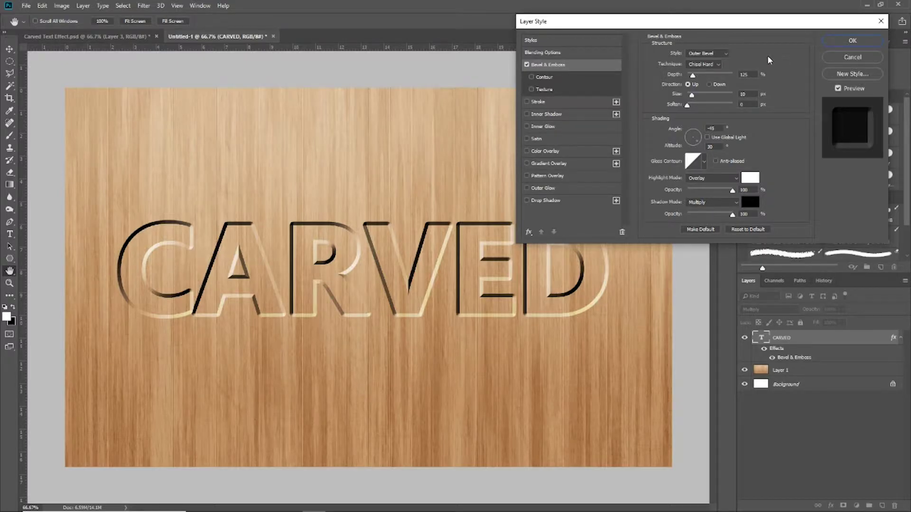
click(727, 53)
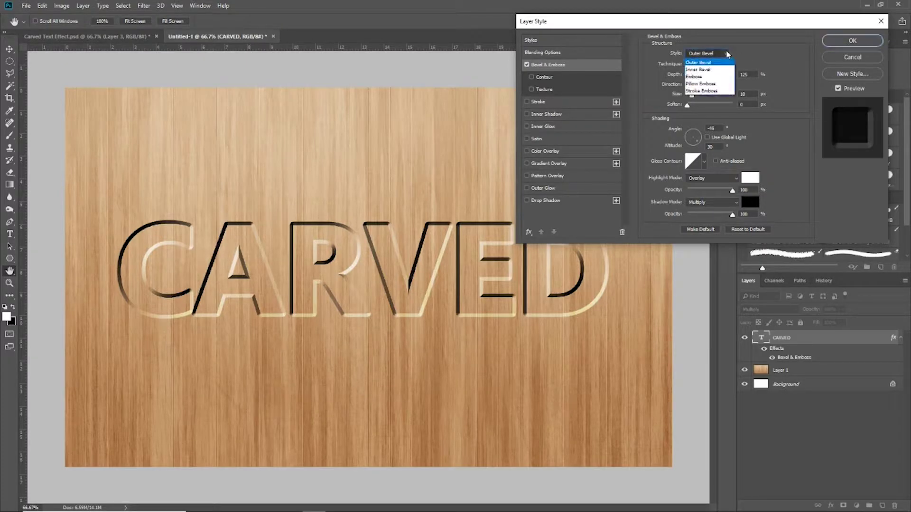
click(707, 70)
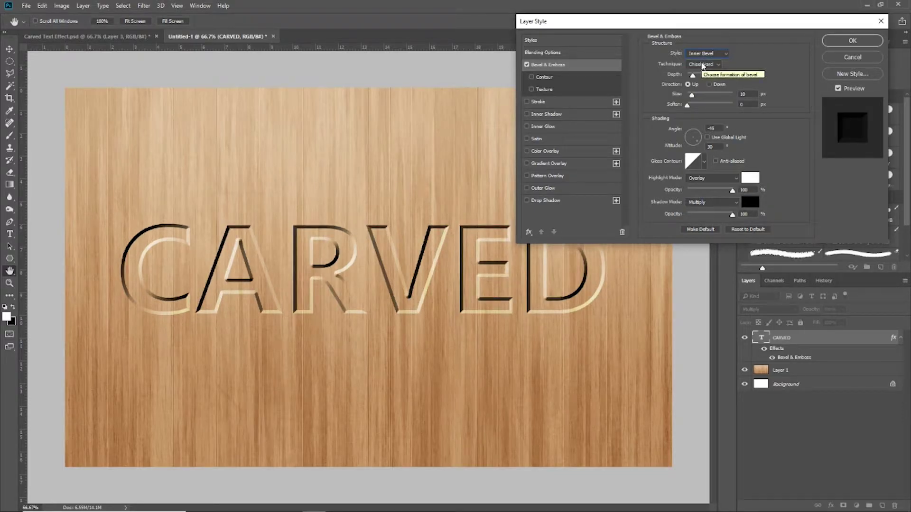
click(728, 57)
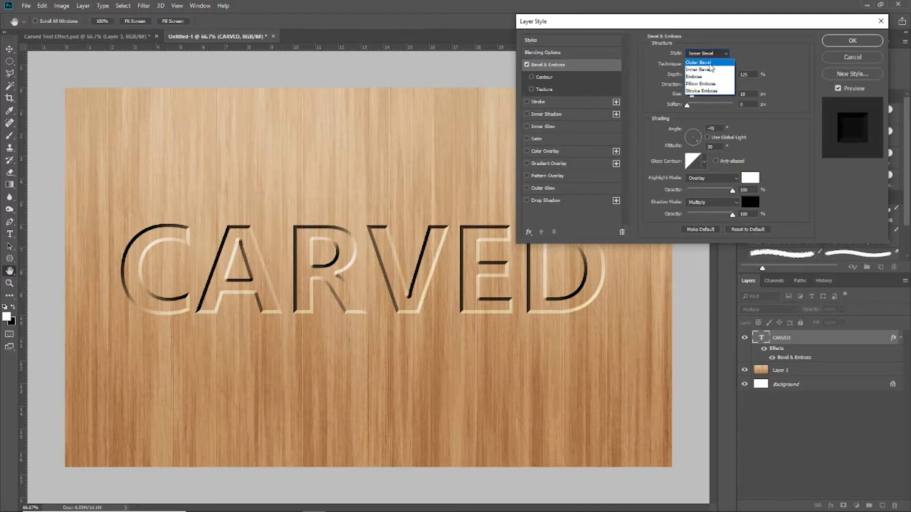
click(711, 63)
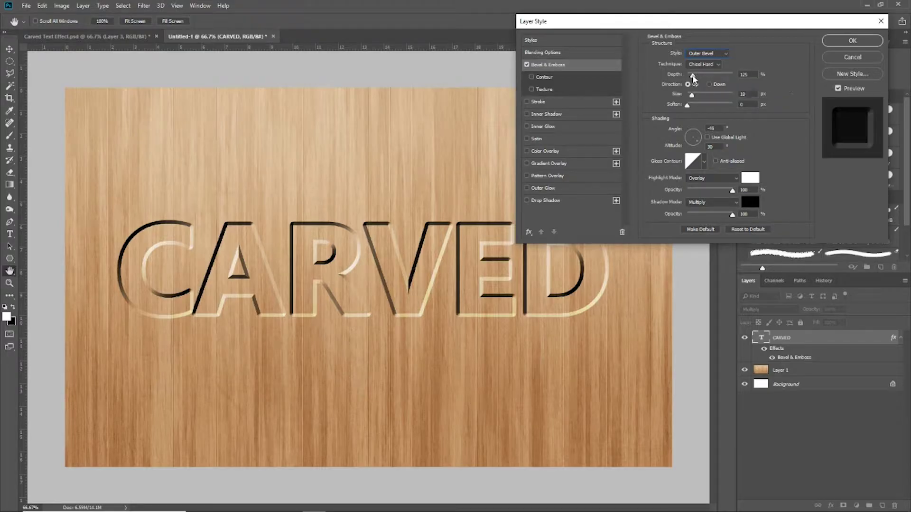
mouse_move(692, 77)
mouse_down()
mouse_move(710, 76)
mouse_move(688, 76)
mouse_up()
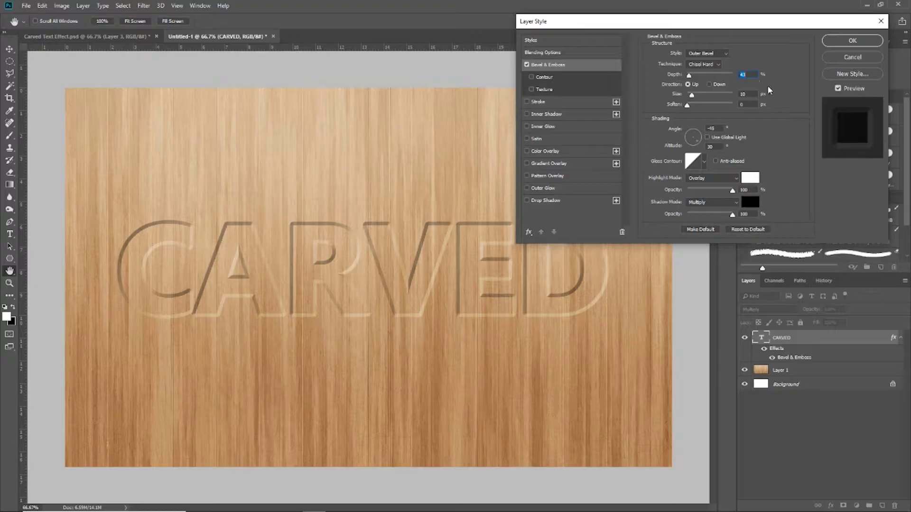
text(25)
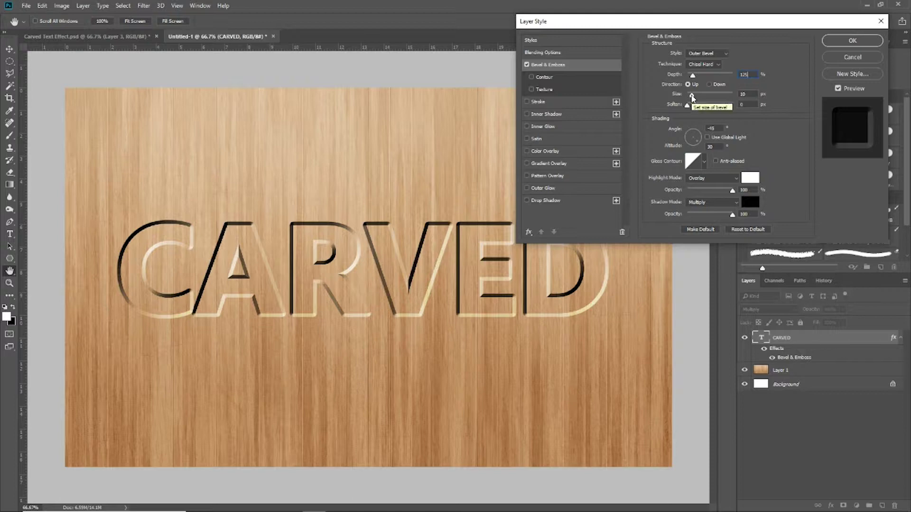
drag(692, 97, 702, 99)
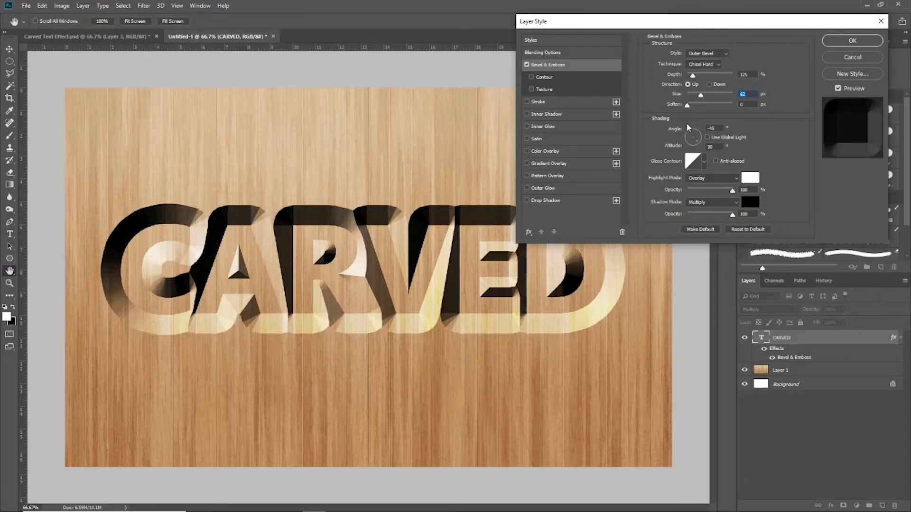
text(10)
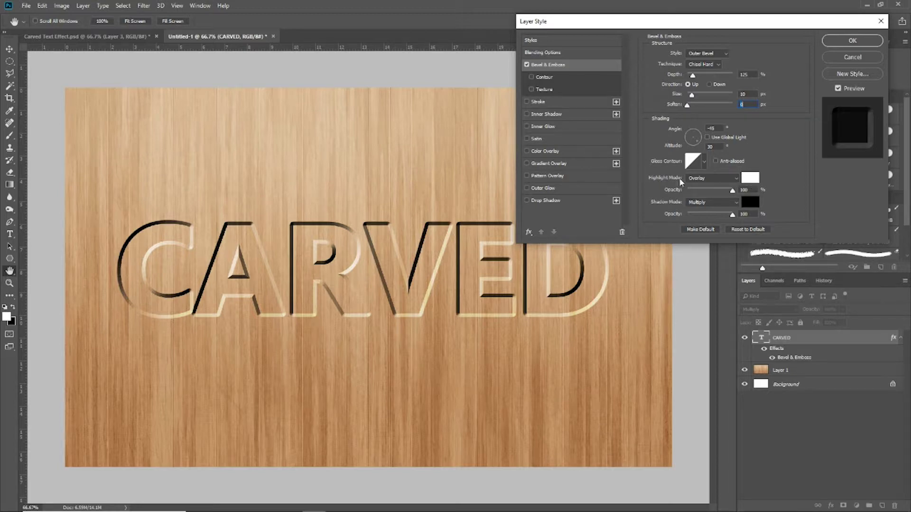
Keep the bevel shadow at Multiply in black, then enable Inner Glow on CARVED
click(701, 205)
click(701, 243)
click(752, 203)
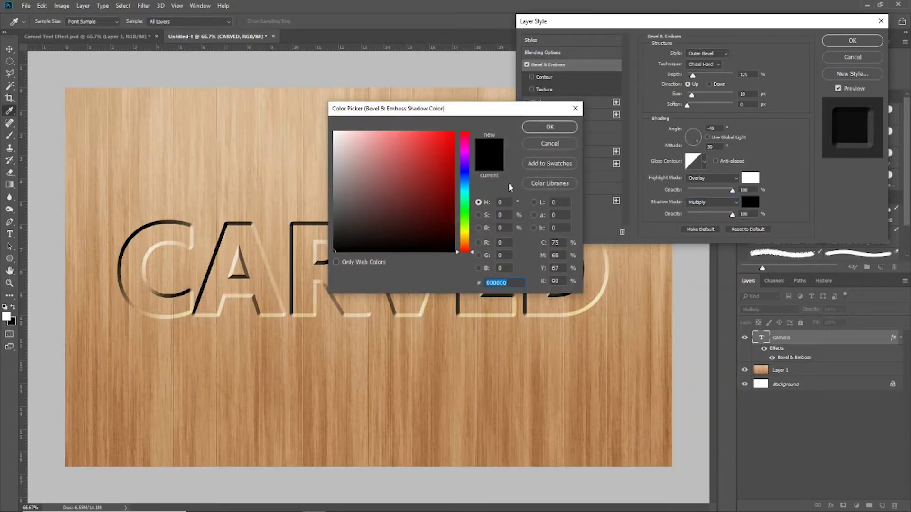
click(551, 127)
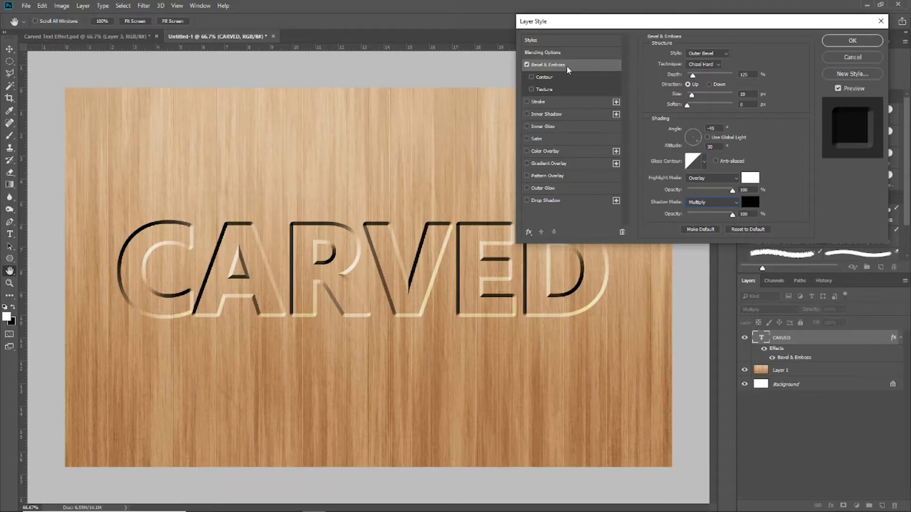
click(597, 126)
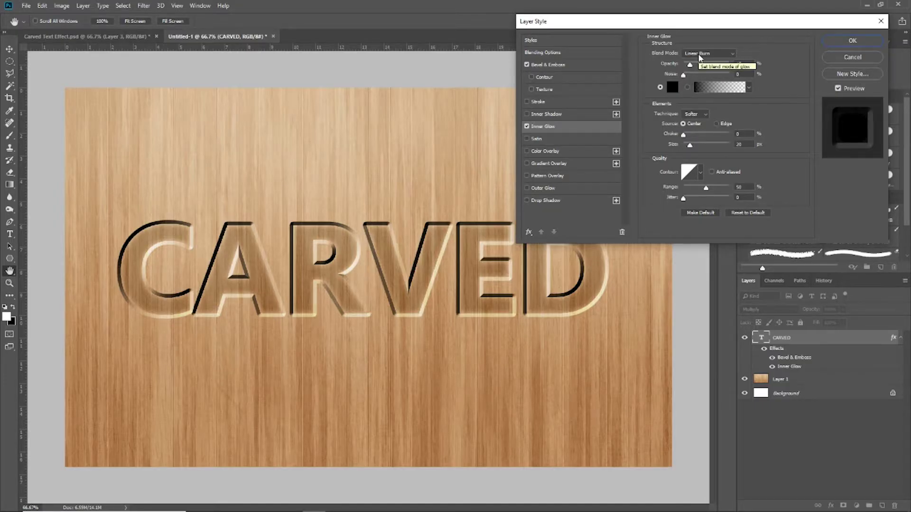
Swap Inner Glow for an Inner Shadow: Multiply, 85% opacity, distance, choke and size 15
click(526, 127)
click(594, 113)
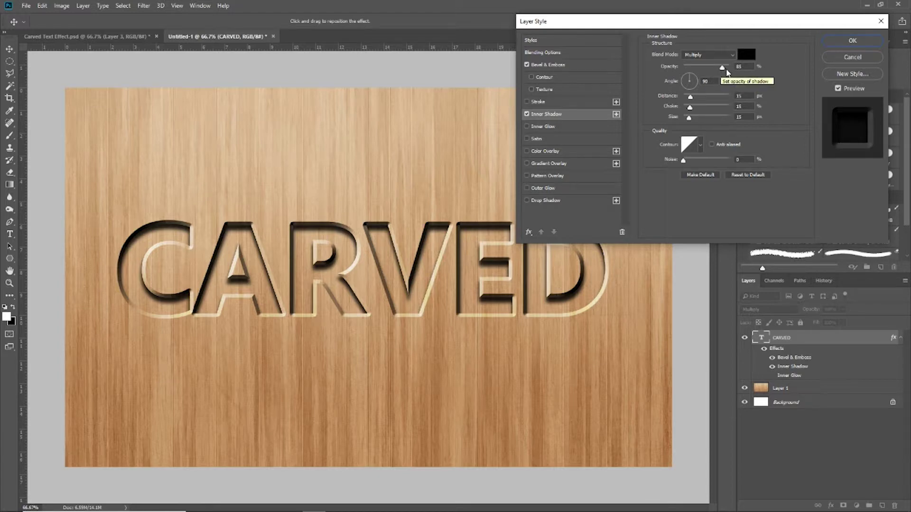
drag(723, 69, 714, 72)
text(80)
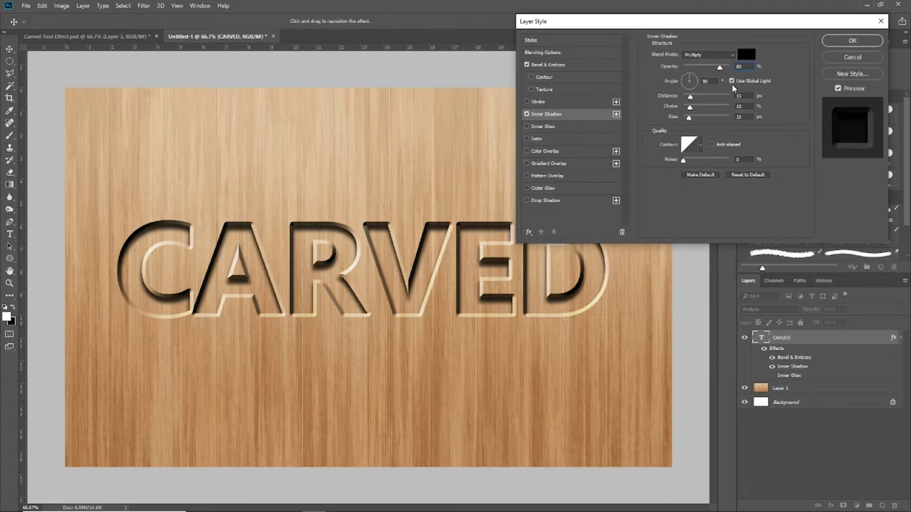
key(BackSpace)
text(5)
key(Tab)
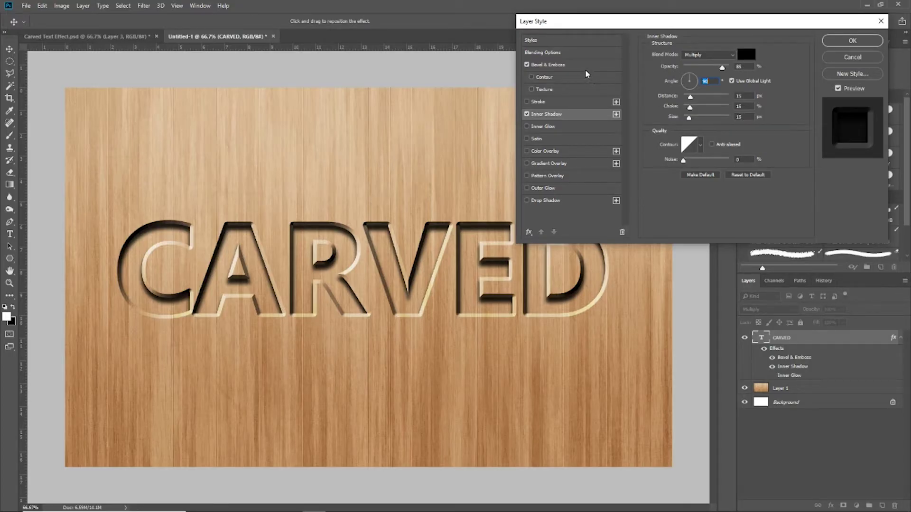
Enable a black Color Overlay in Overlay mode and set its opacity to 65%
click(594, 153)
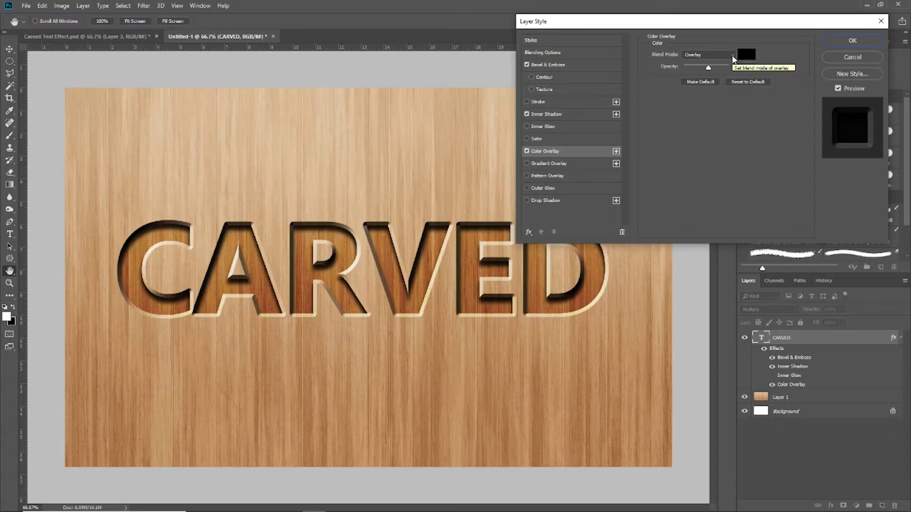
click(733, 55)
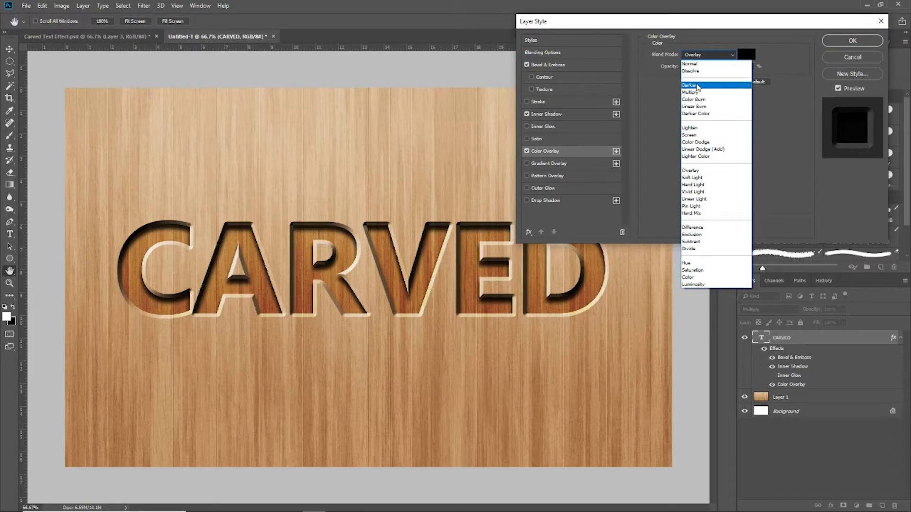
click(692, 172)
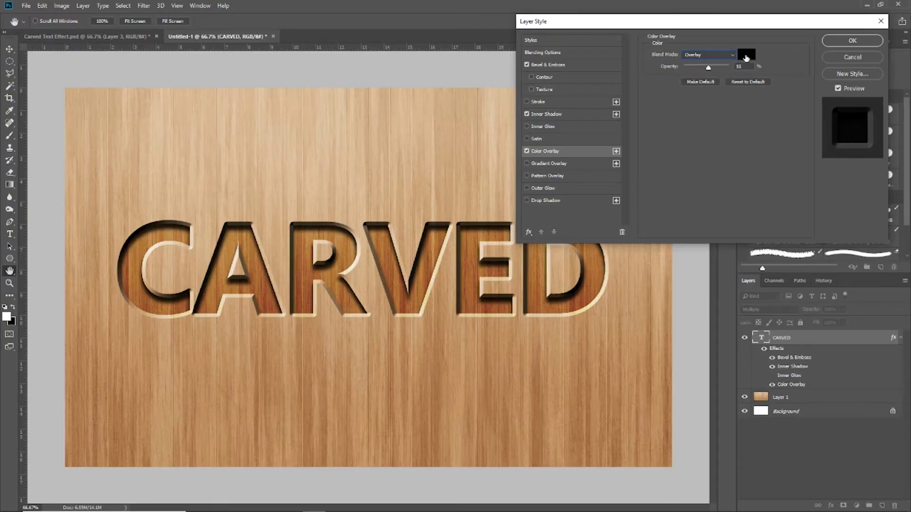
click(746, 56)
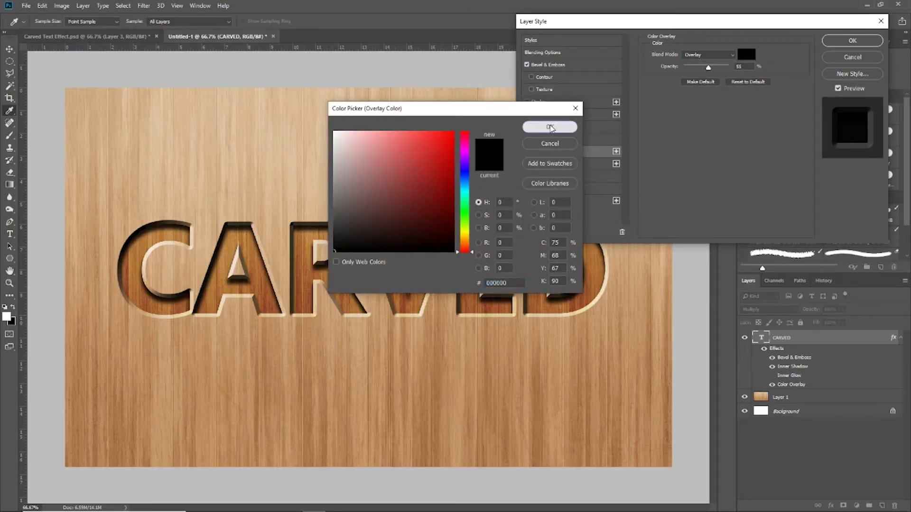
click(549, 127)
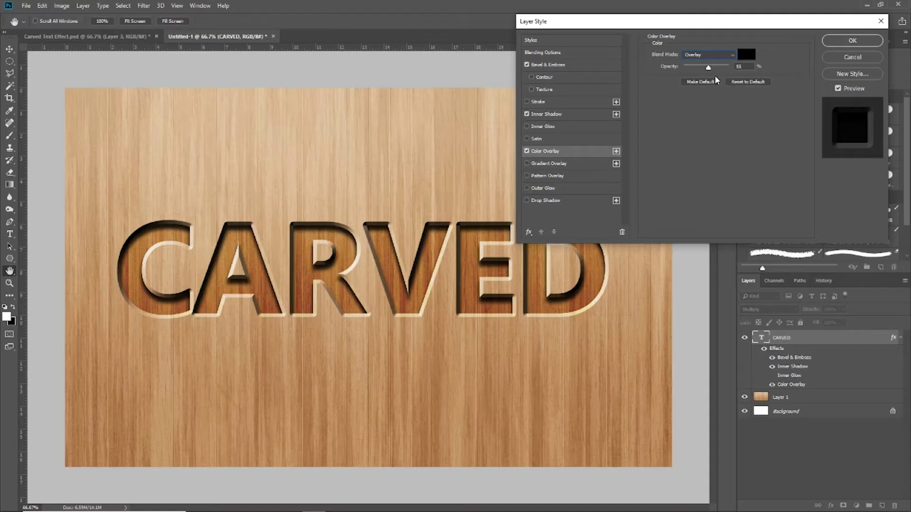
drag(708, 67, 715, 69)
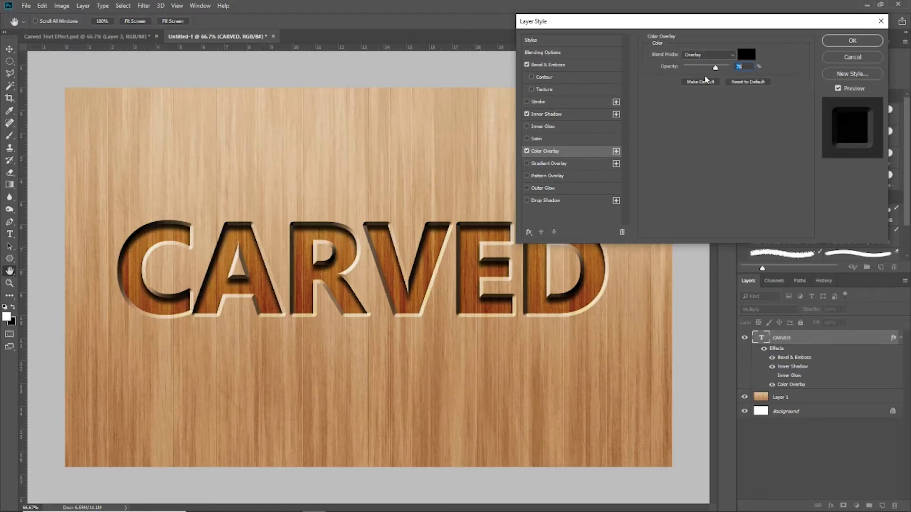
text(60)
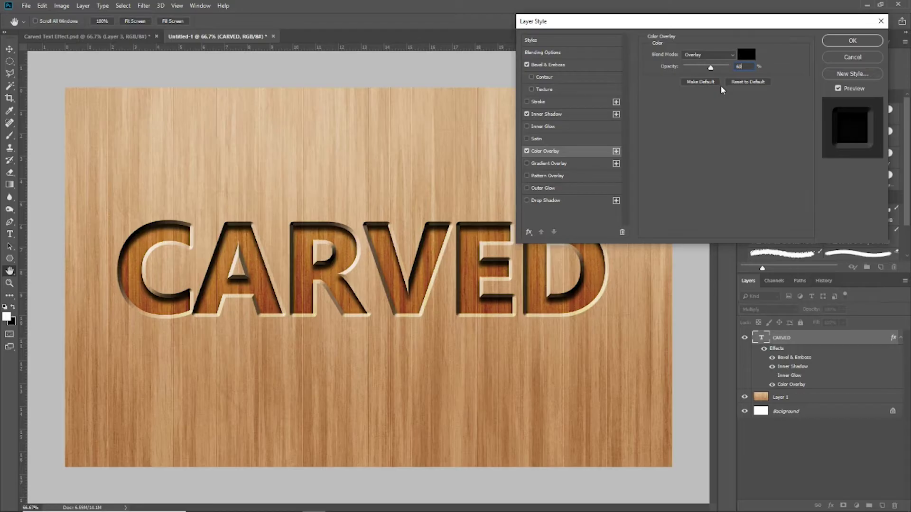
click(712, 68)
text(65)
Enable a 30% Multiply Gradient Overlay and drag its white stop to the far end
click(594, 164)
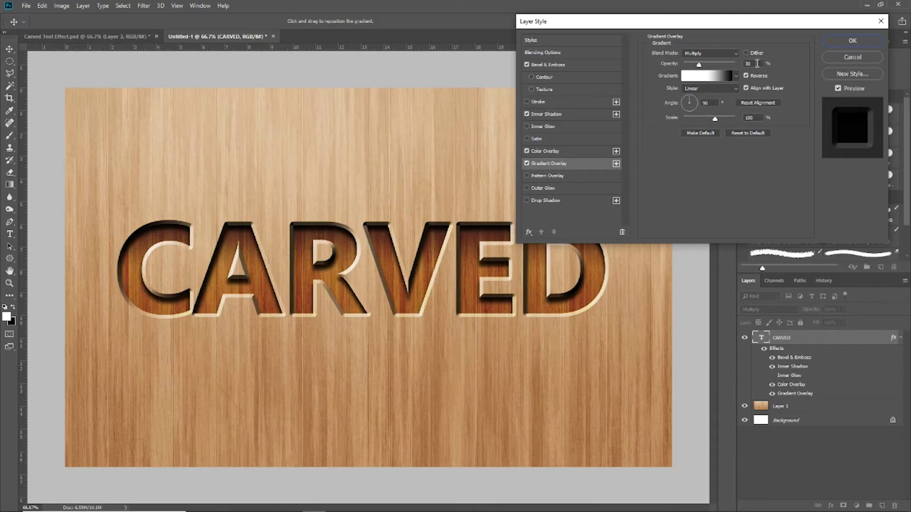
click(704, 78)
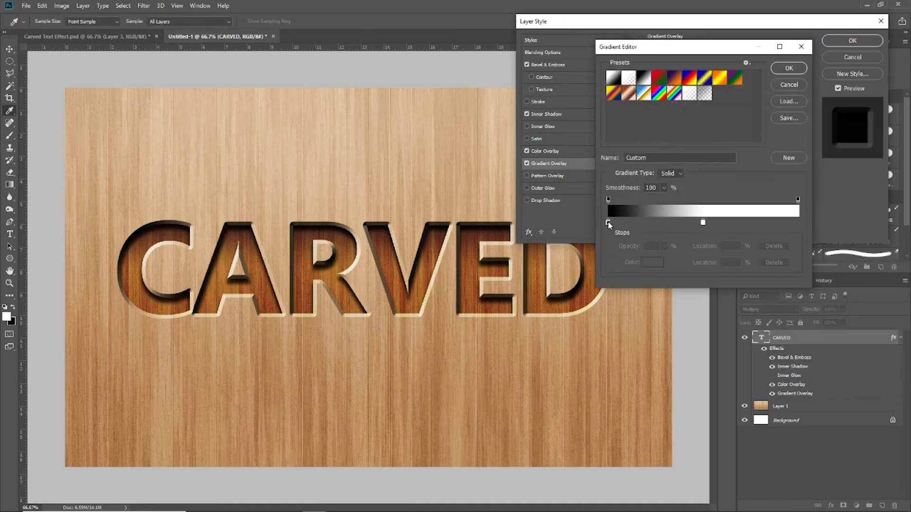
mouse_move(701, 224)
mouse_down()
mouse_move(808, 220)
mouse_move(704, 226)
mouse_up()
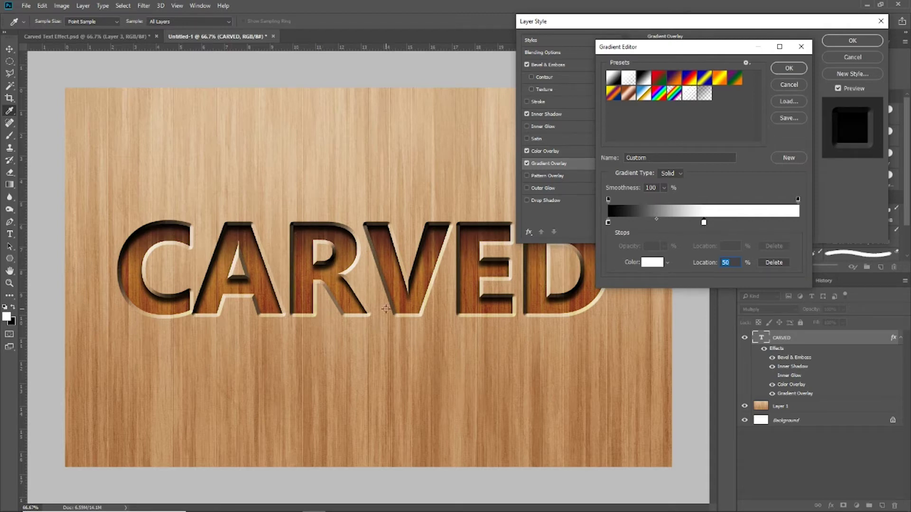
click(781, 71)
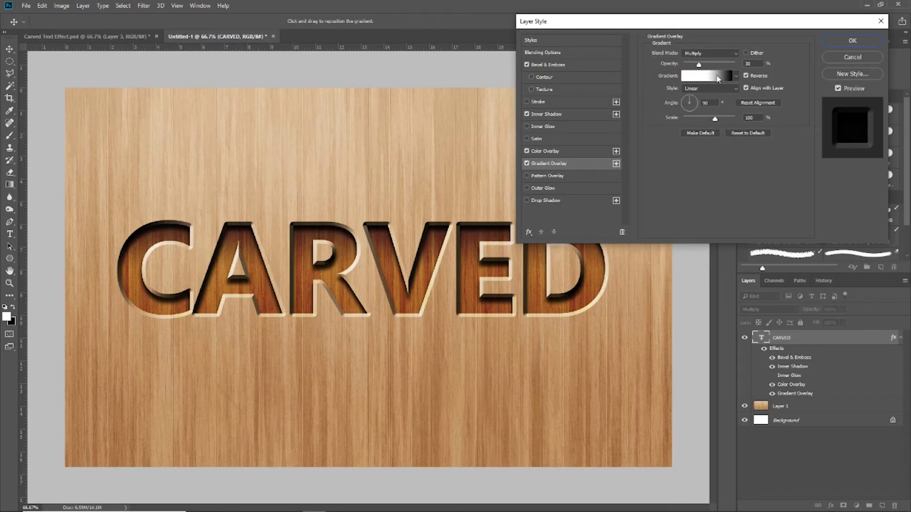
click(746, 77)
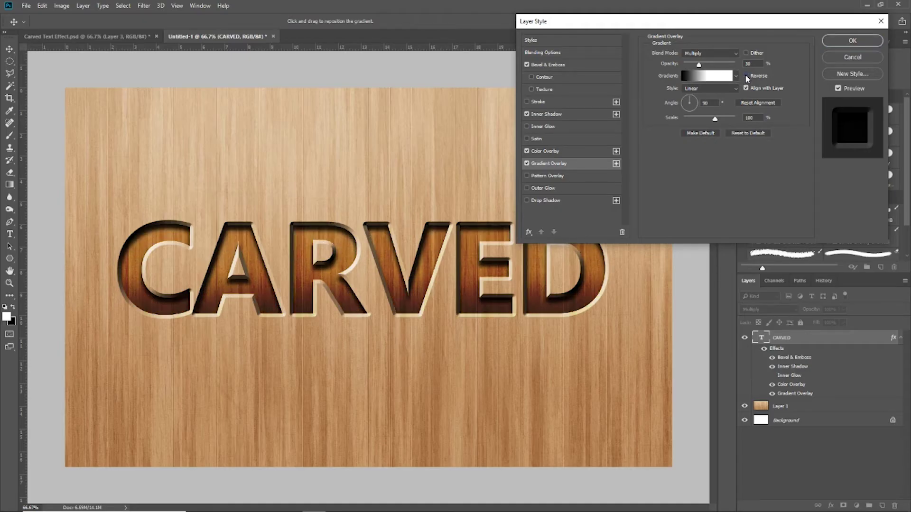
click(745, 77)
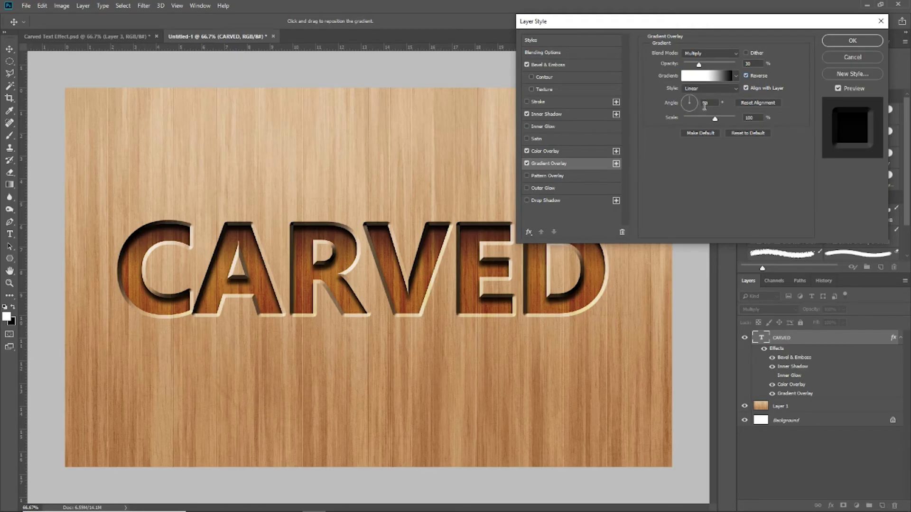
text(90)
drag(714, 118, 725, 120)
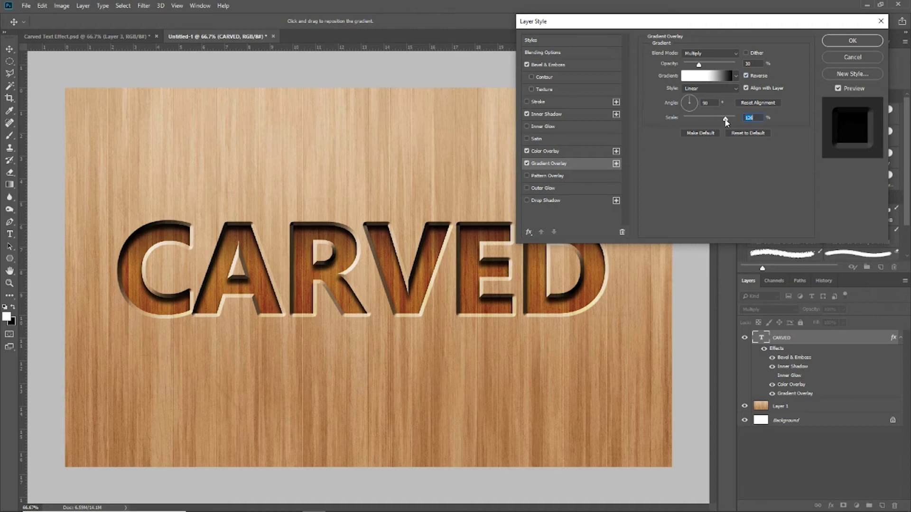
text(100)
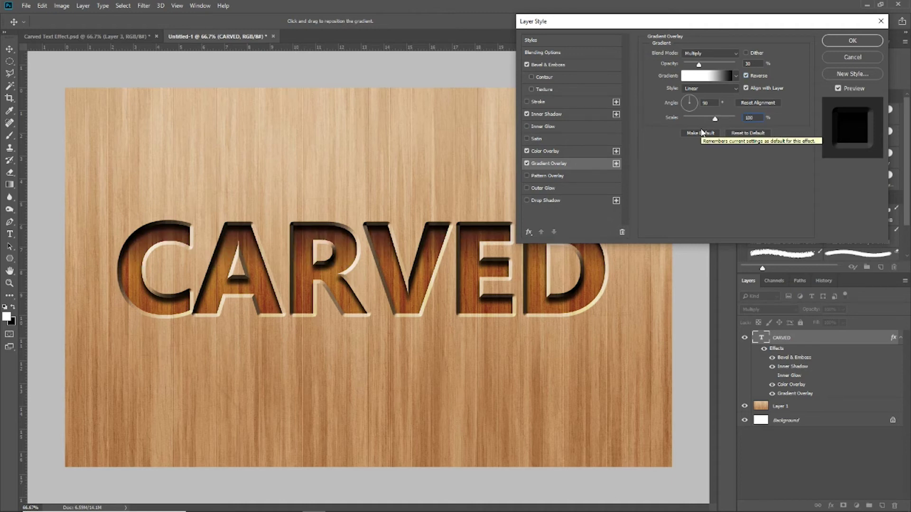
key(Return)
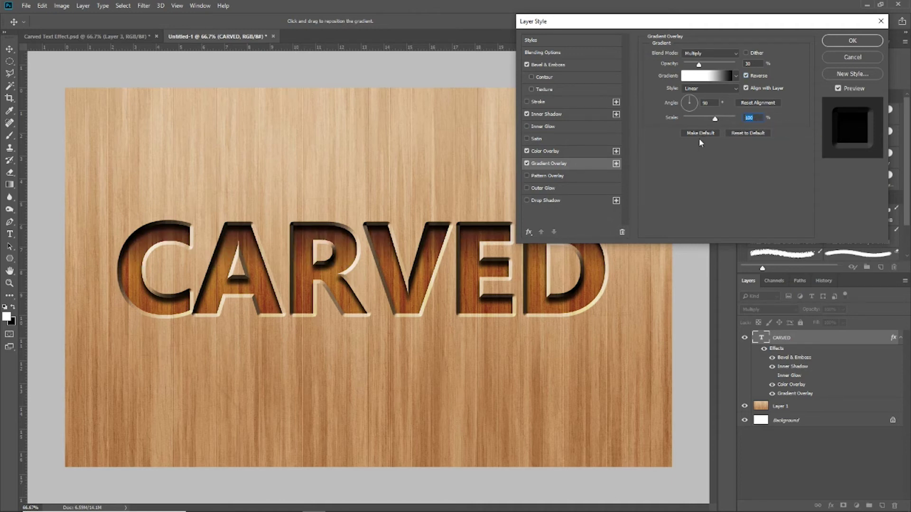
text(125)
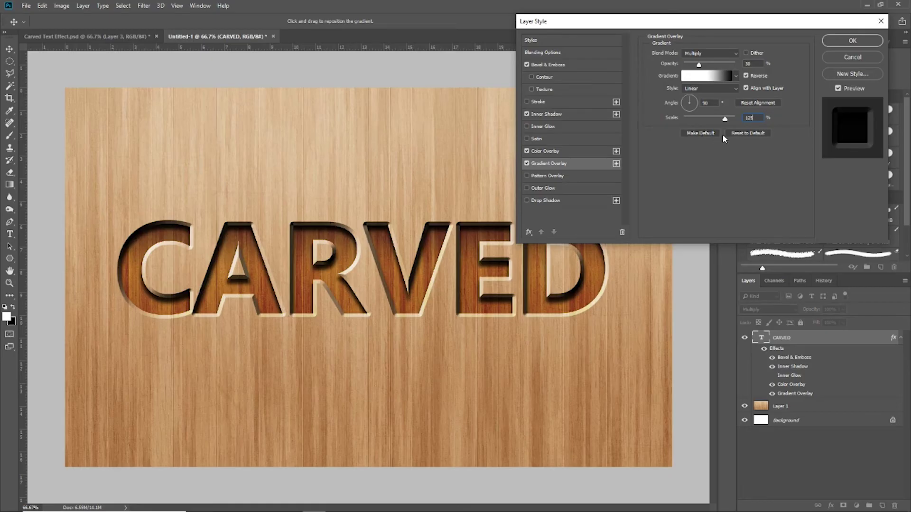
text(100)
key(Return)
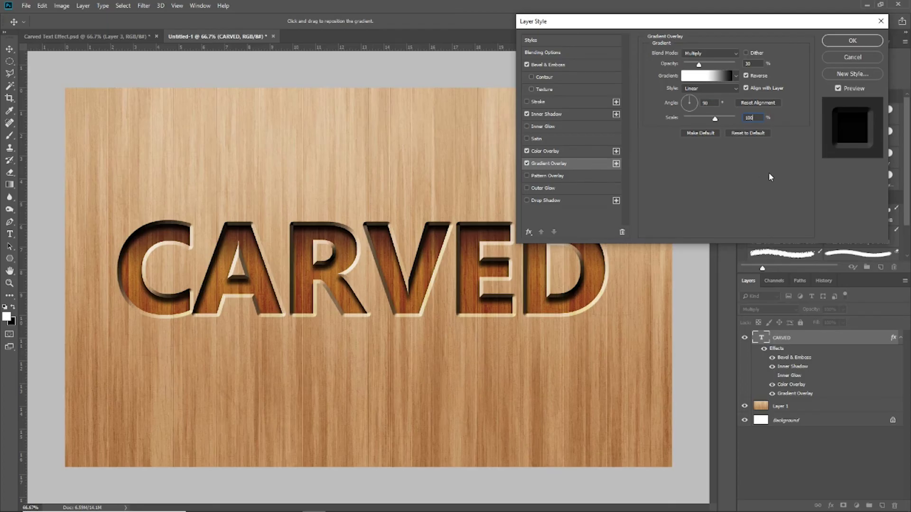
Confirm the Layer Style dialog to commit all four effects to CARVED
click(842, 41)
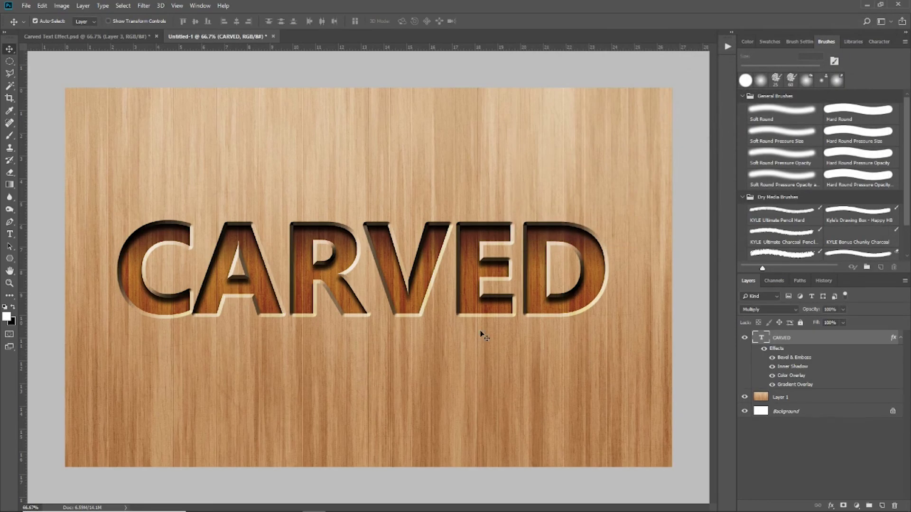